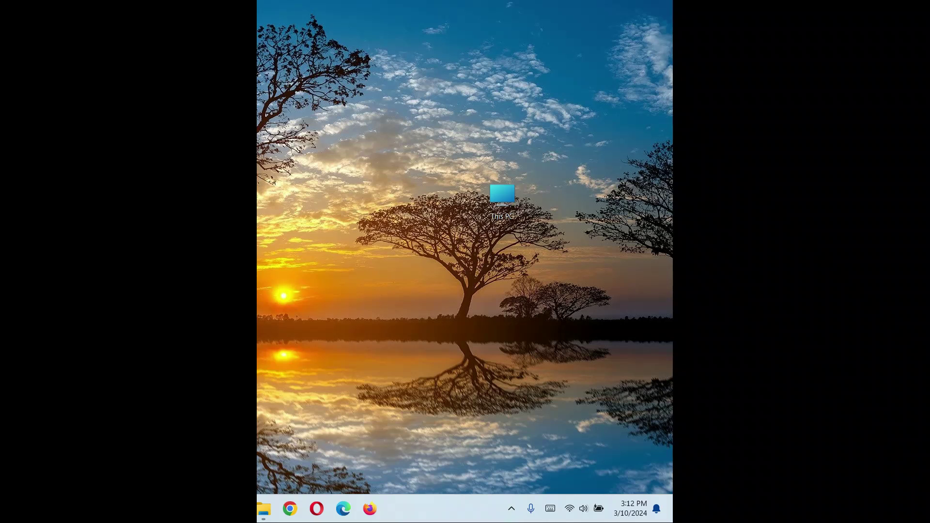
Raise the Quick Settings volume from 49 to 100, then drop it back to about half.
click(583, 512)
click(556, 433)
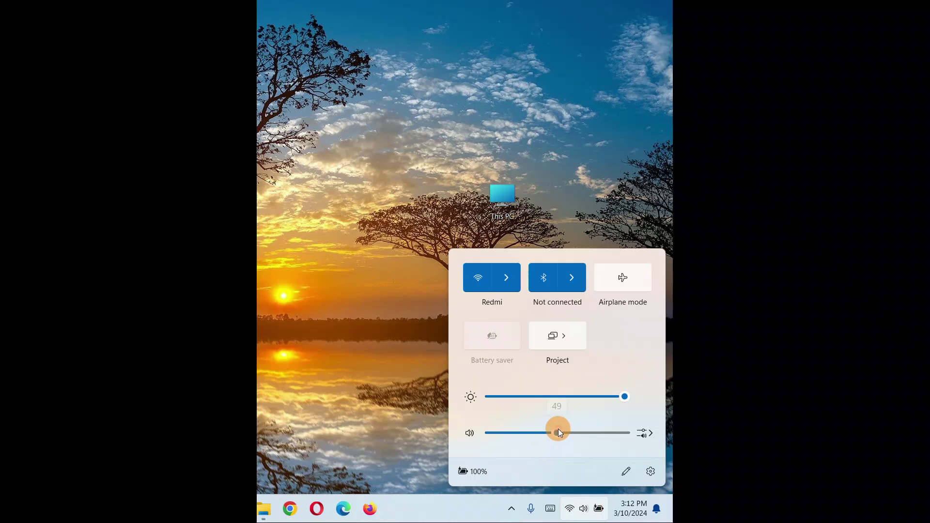
drag(558, 429, 631, 431)
drag(623, 433, 561, 433)
Set the Quick Settings volume back to maximum 100 and close the panel.
click(578, 510)
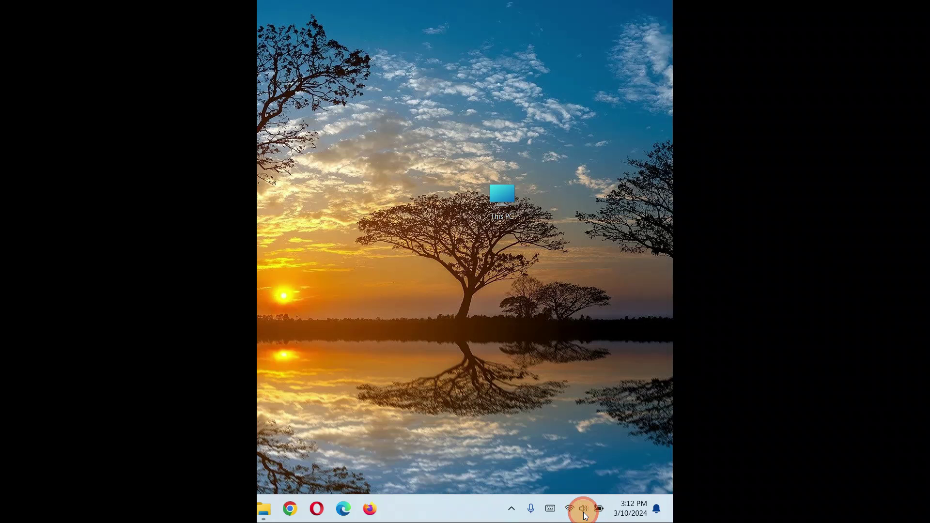
mouse_move(562, 433)
mouse_down()
mouse_move(611, 438)
mouse_move(588, 432)
mouse_up()
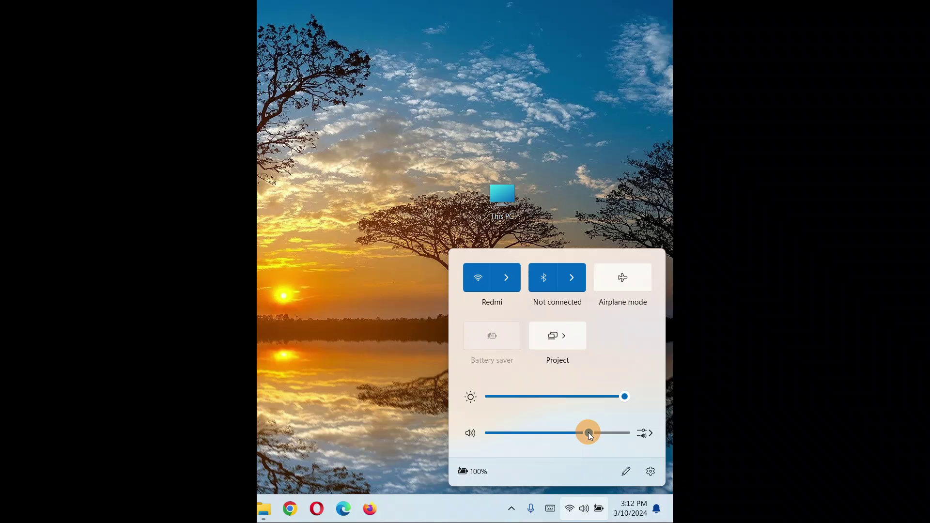
drag(589, 433, 634, 437)
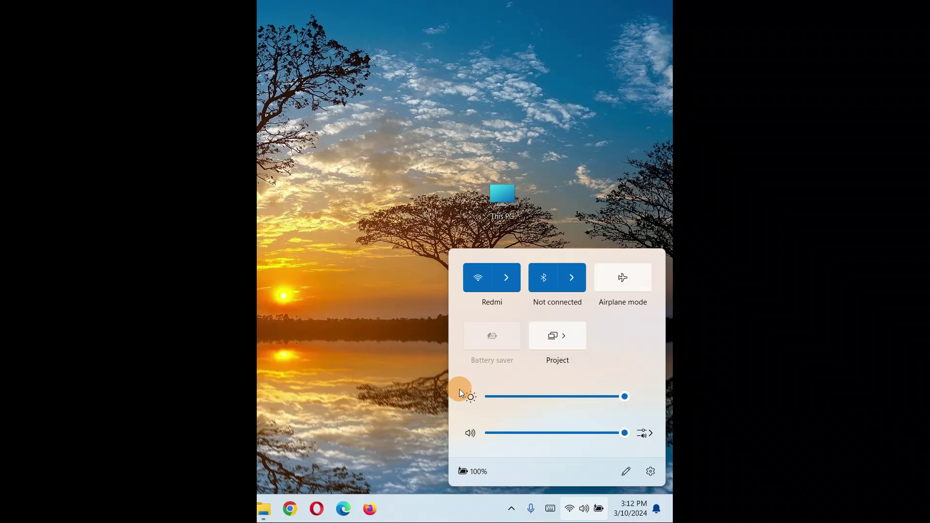
click(392, 369)
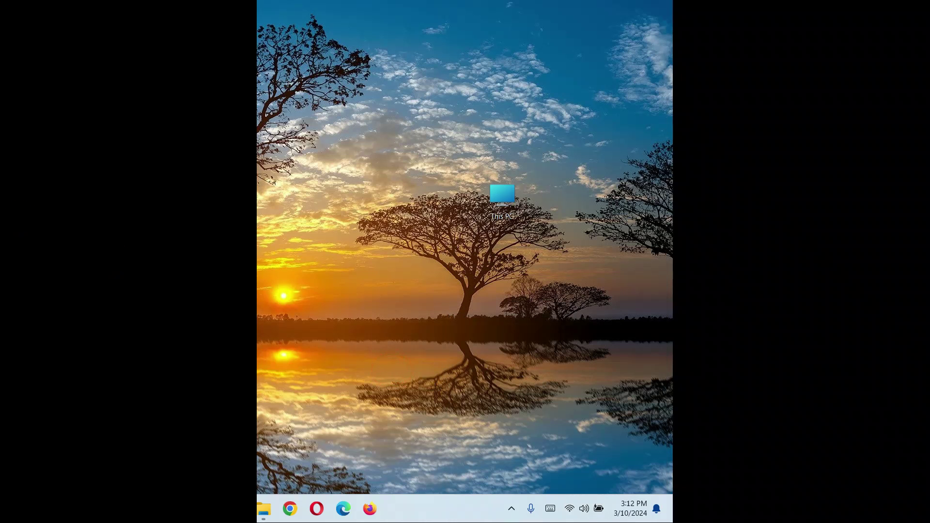
Open the Volume mixer and confirm the System sounds slider sits at 100.
right_click(583, 509)
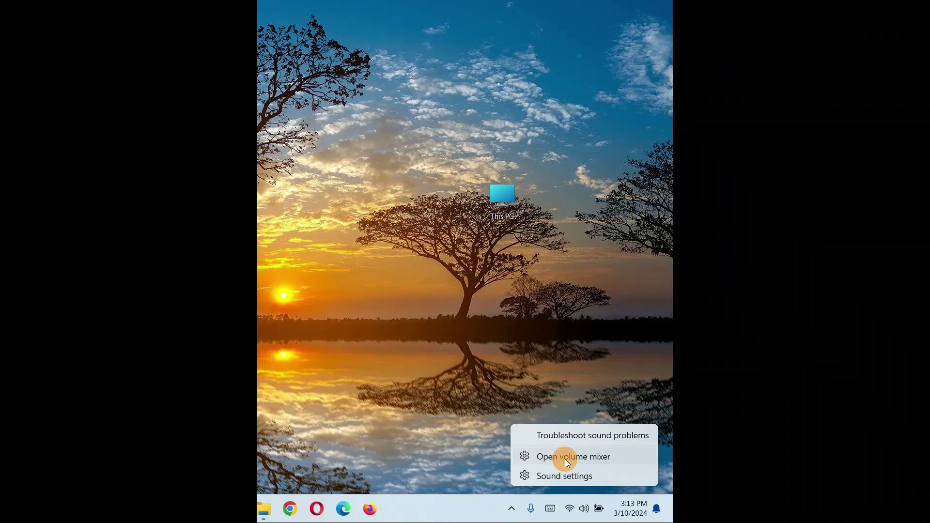
click(565, 459)
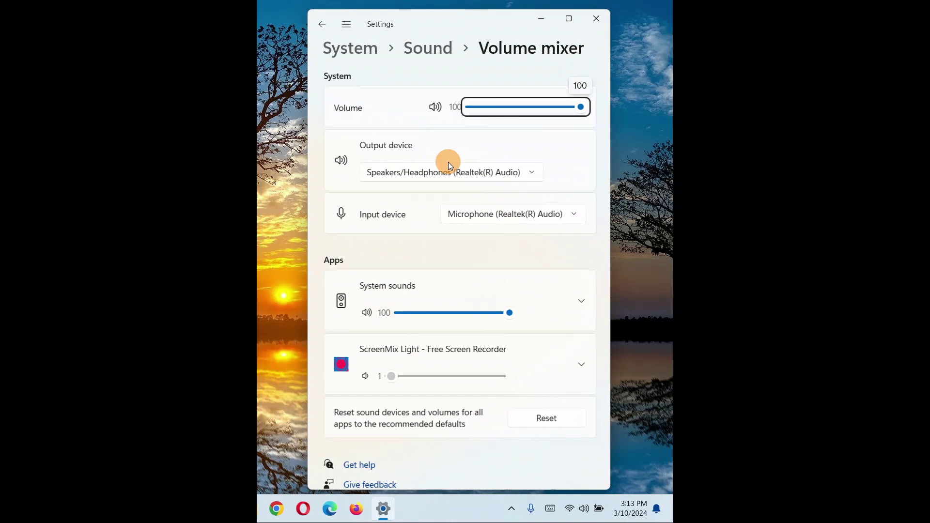
click(432, 74)
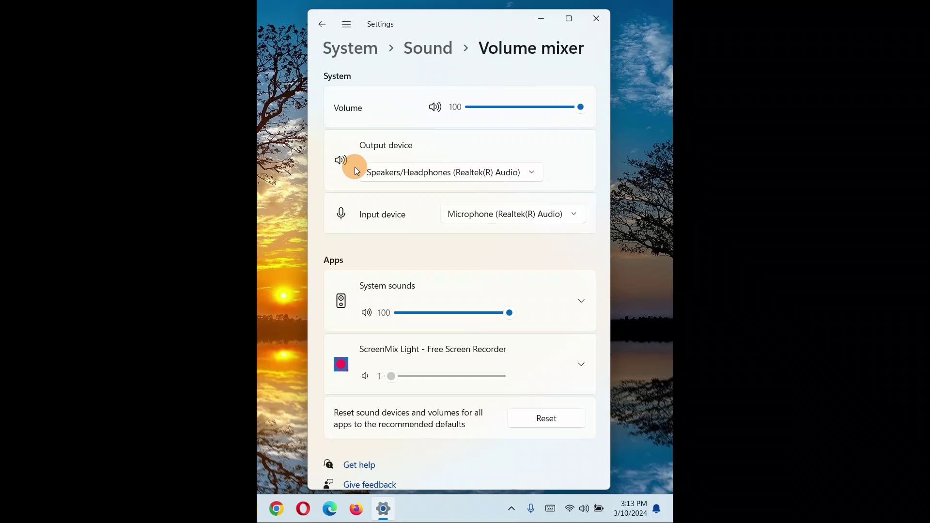
click(37, 270)
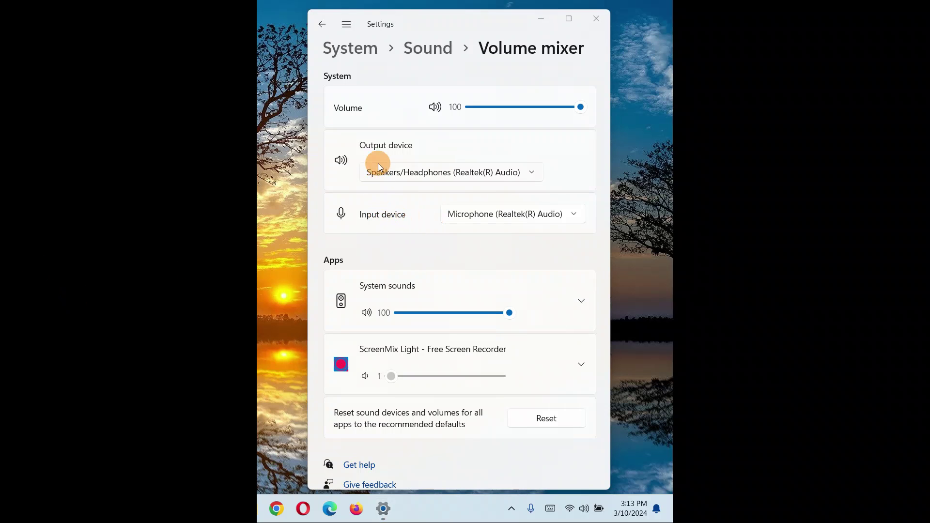
click(529, 170)
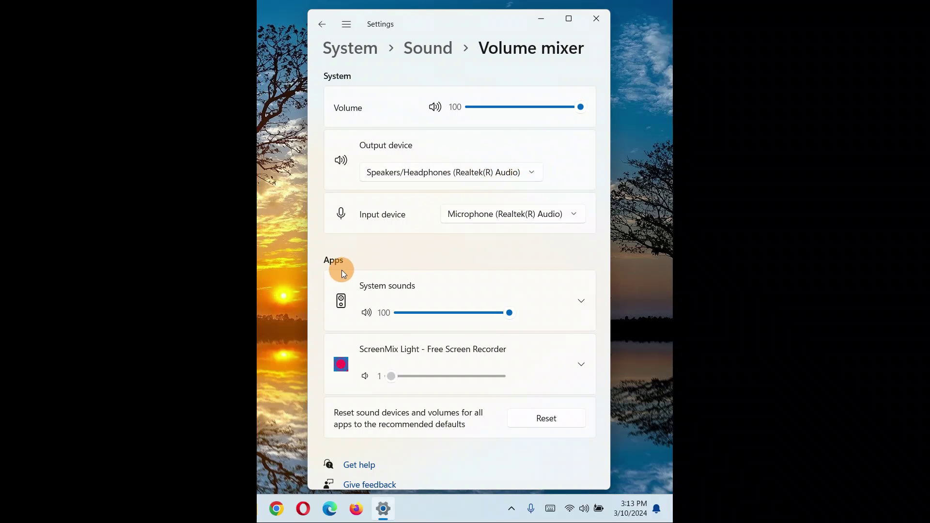
click(582, 301)
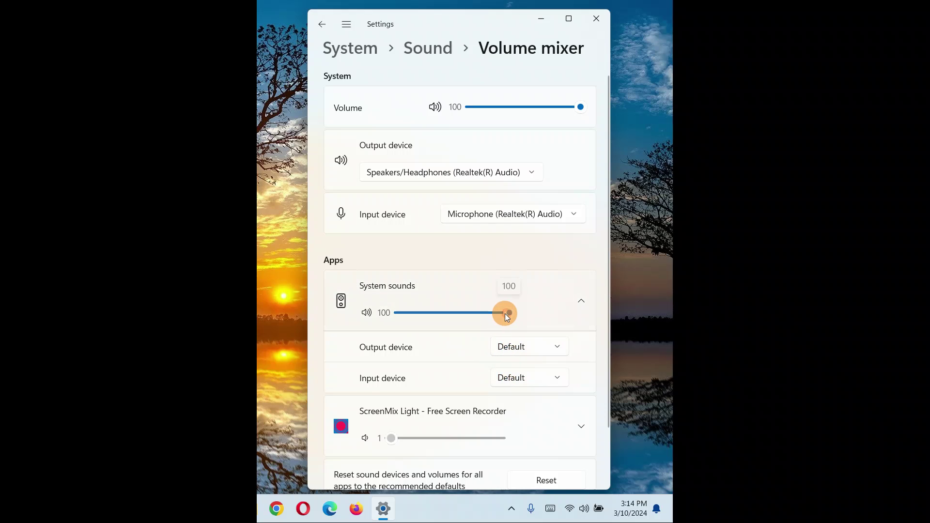
mouse_move(504, 313)
mouse_down()
mouse_move(448, 311)
mouse_move(521, 309)
mouse_up()
Inspect the ScreenMix Light options, leaving it at 1, then close Settings with Alt+F4.
click(583, 300)
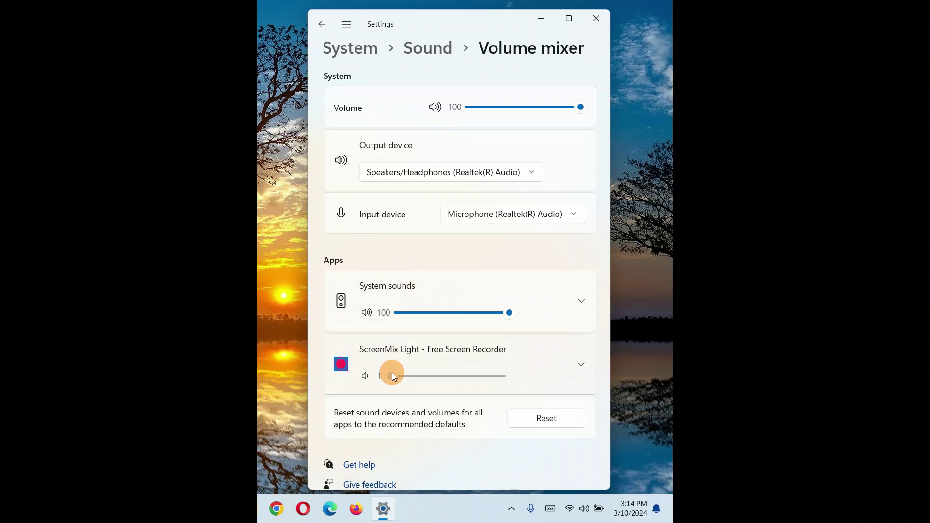
click(431, 380)
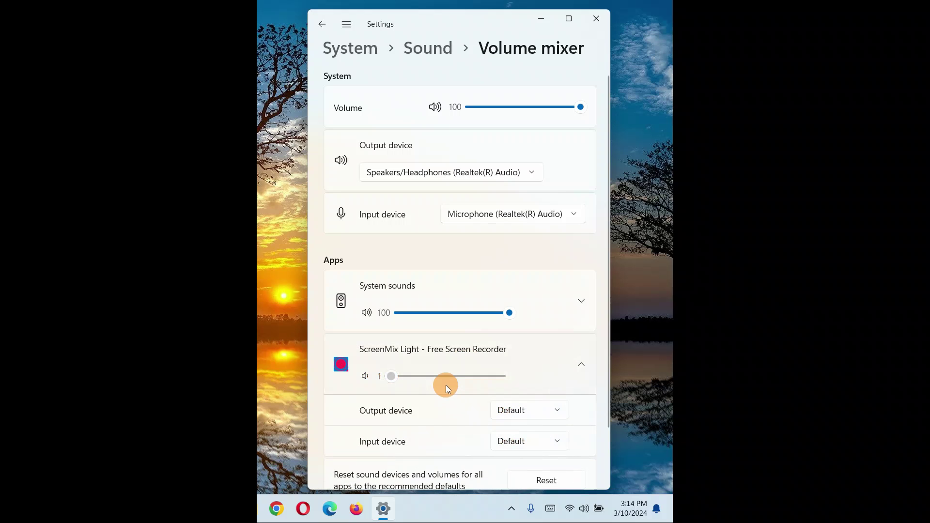
click(445, 376)
click(492, 376)
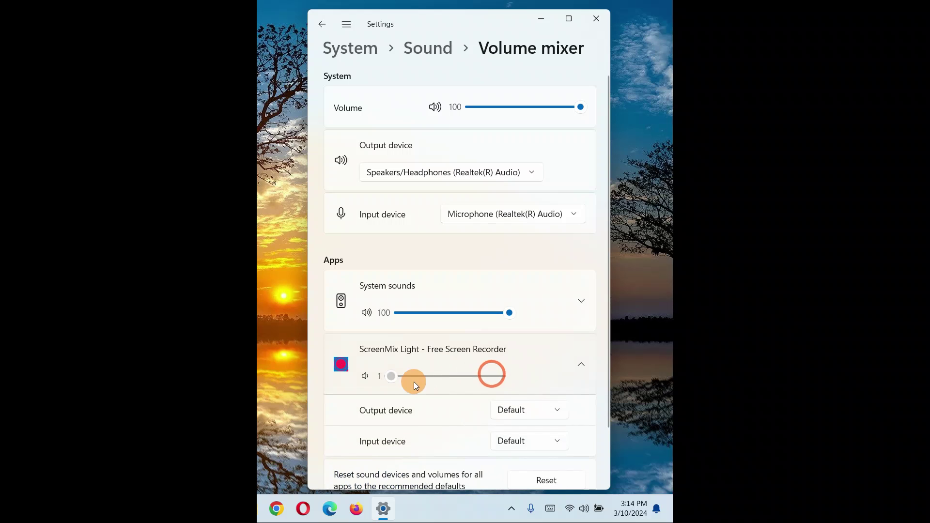
click(391, 377)
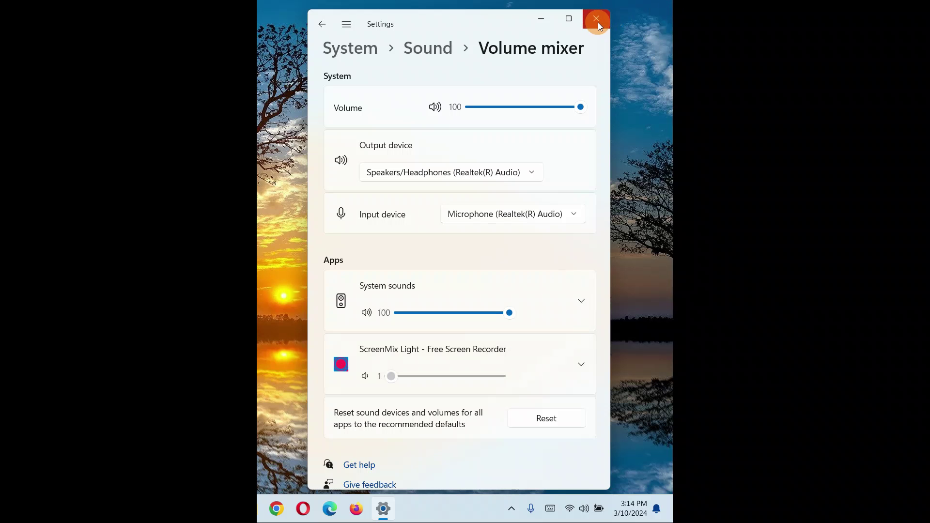
key(alt+F4)
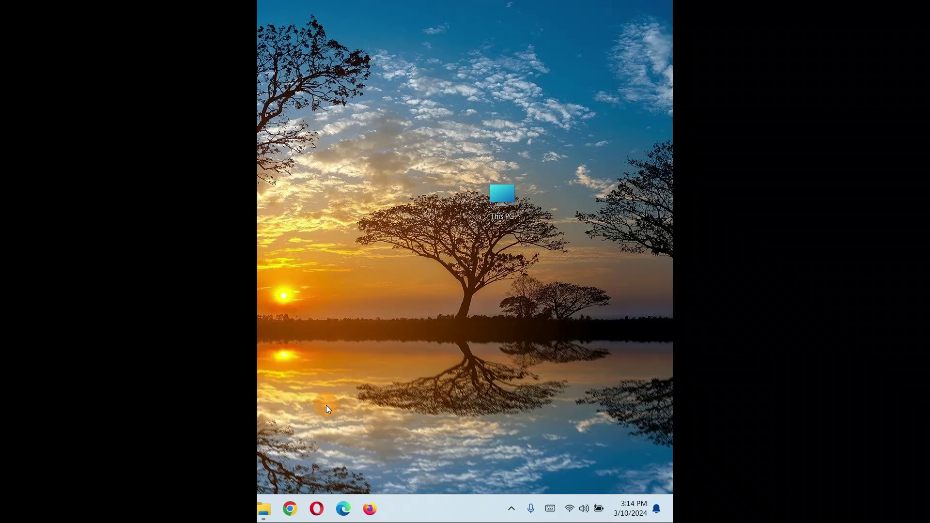
Open the System > Sound settings page from the volume tray icon's menu.
right_click(584, 508)
click(563, 476)
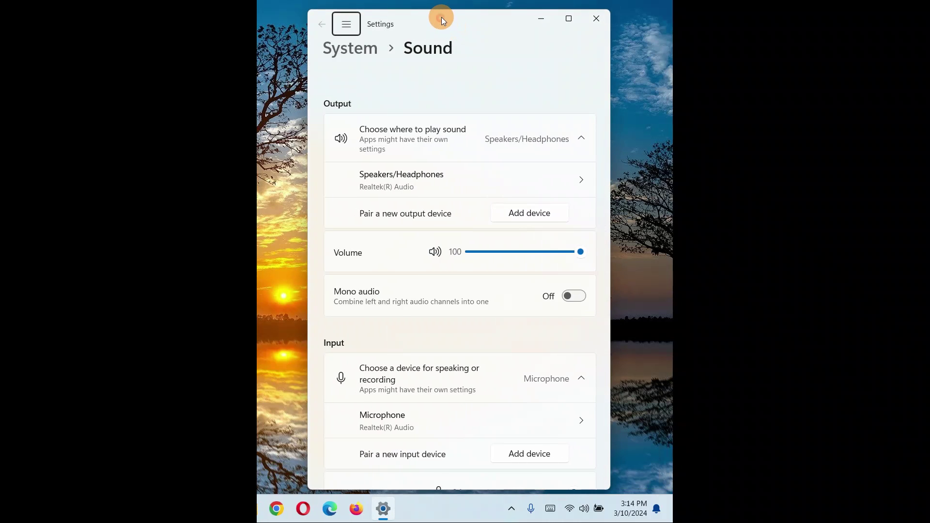
drag(440, 16, 446, 15)
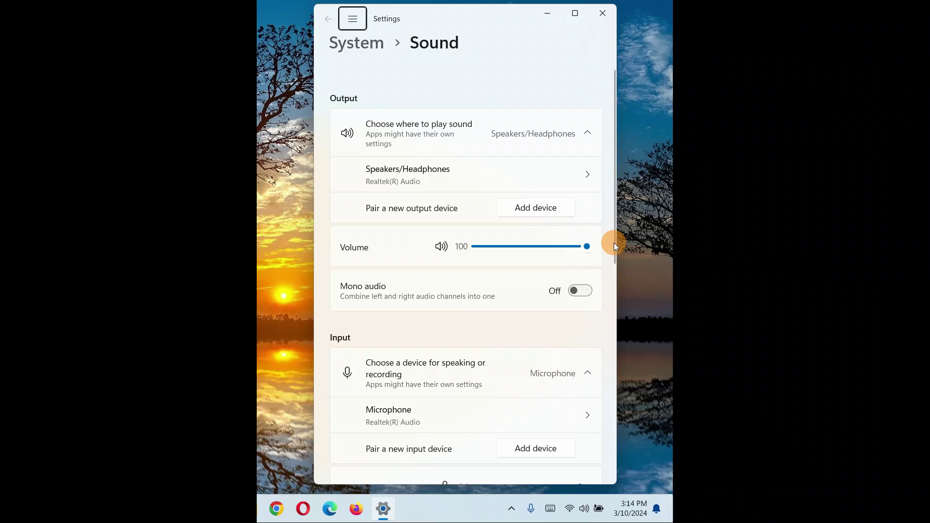
mouse_move(615, 237)
mouse_down()
mouse_move(614, 247)
mouse_move(615, 237)
mouse_up()
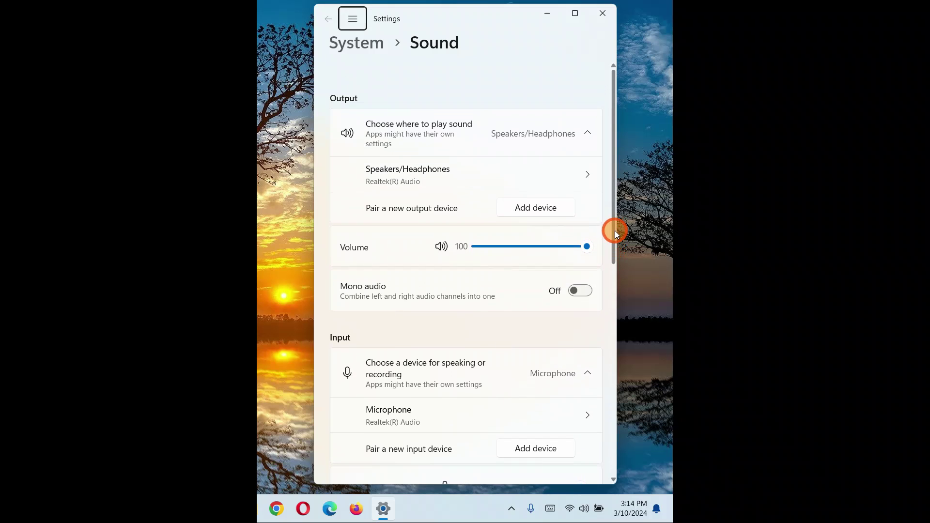
click(10, 263)
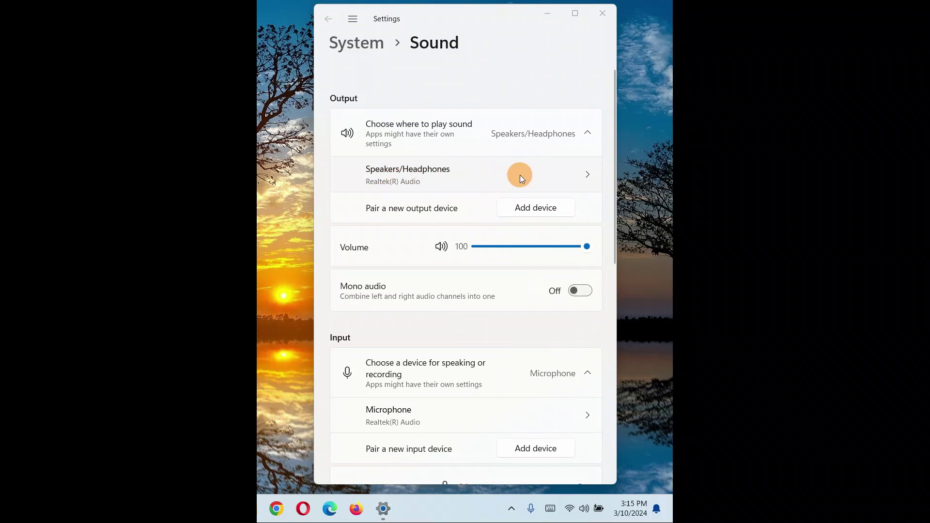
In Speakers/Headphones properties, keep the output format at 24 bit, 48000 Hz.
click(589, 175)
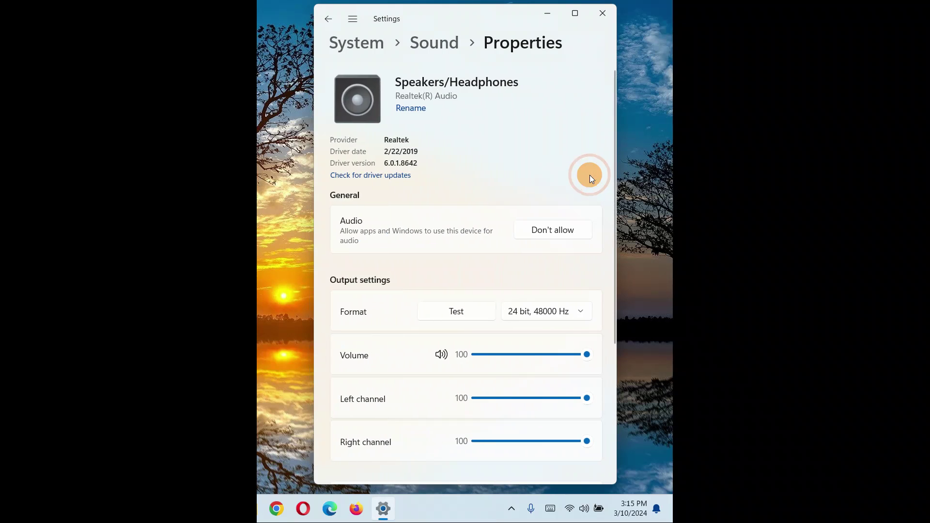
drag(614, 155, 618, 241)
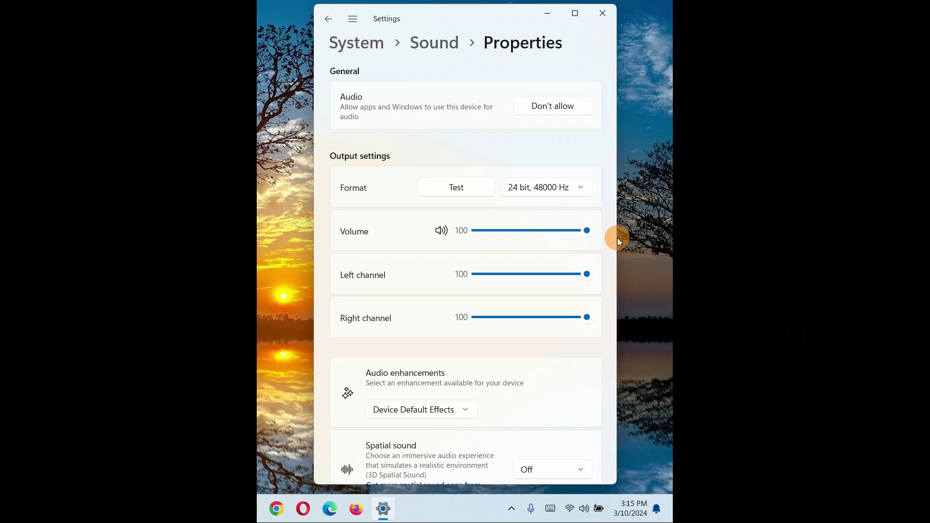
click(575, 188)
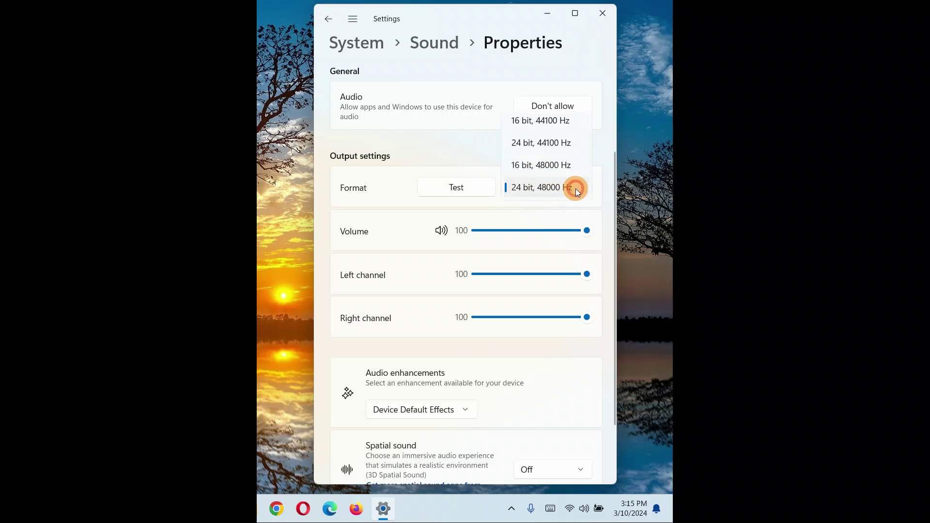
click(539, 187)
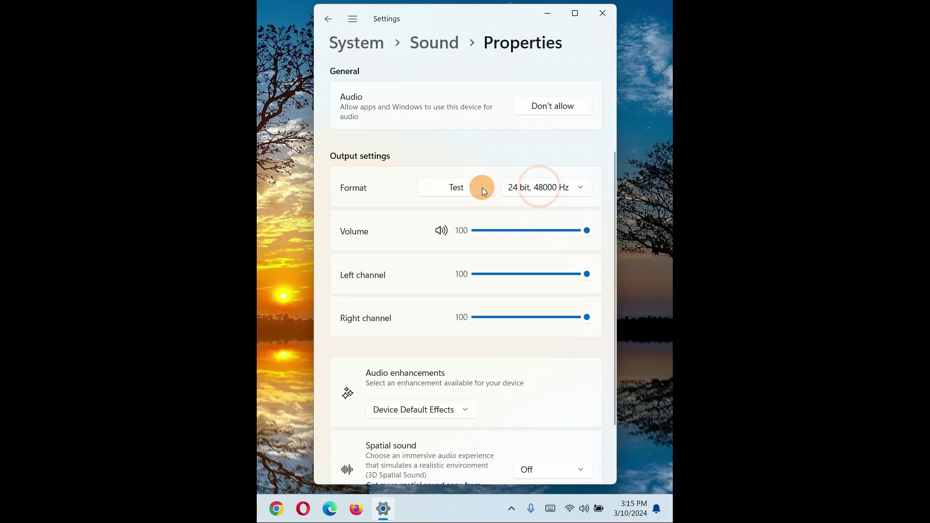
click(560, 189)
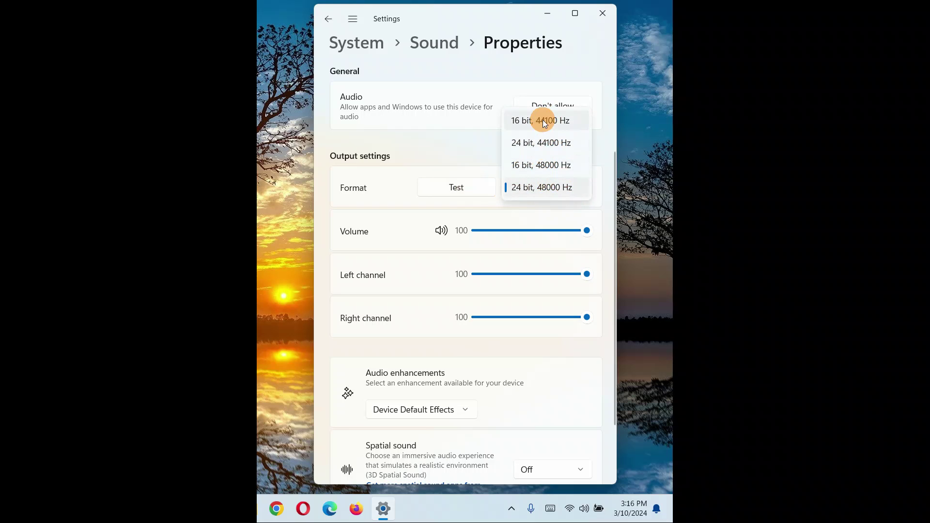
click(469, 140)
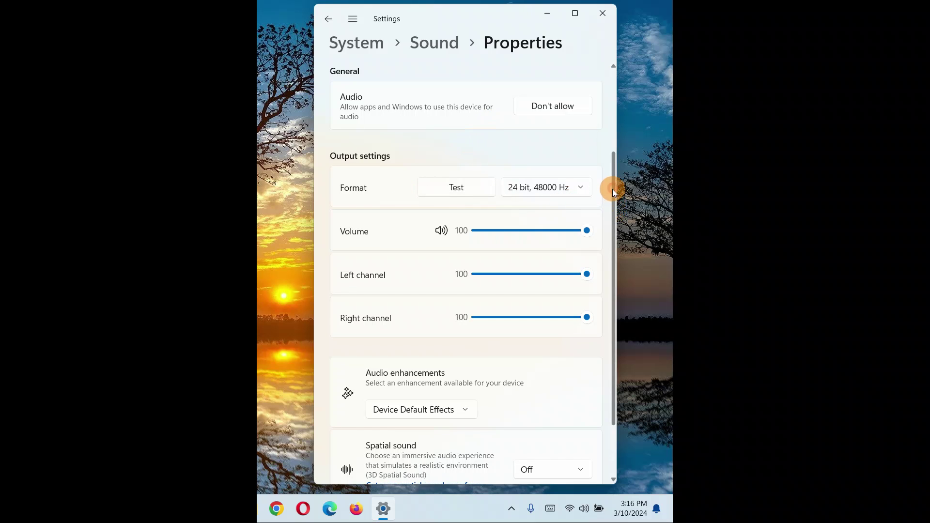
Confirm the volume and the left and right channel levels all stay at 100.
drag(612, 189, 612, 211)
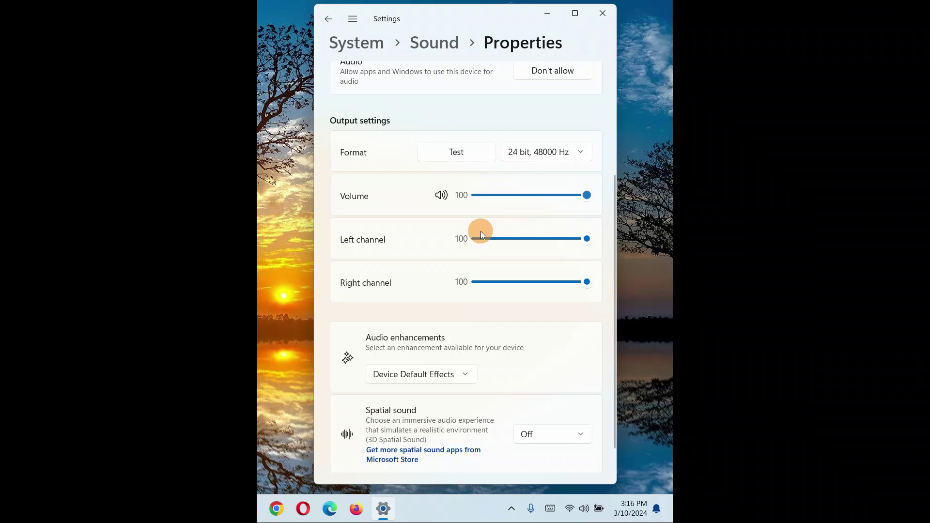
click(587, 240)
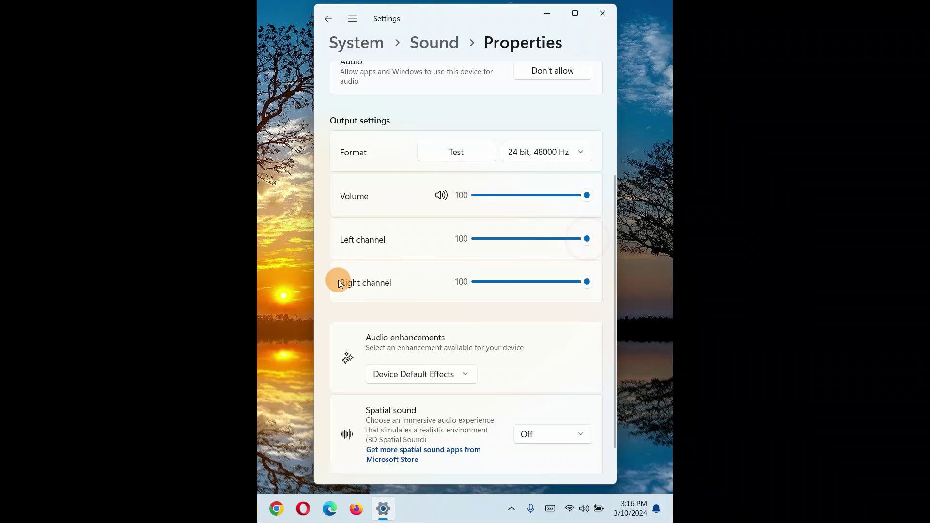
click(585, 282)
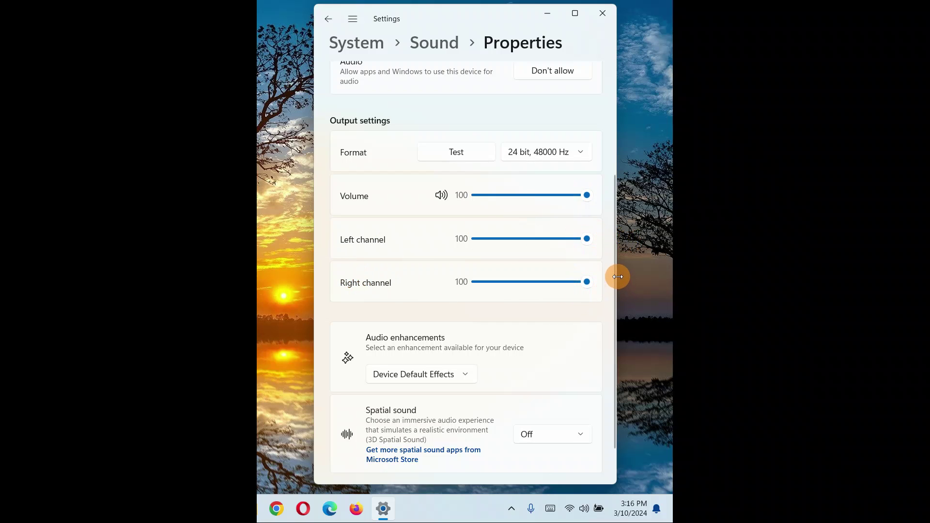
drag(614, 275, 612, 360)
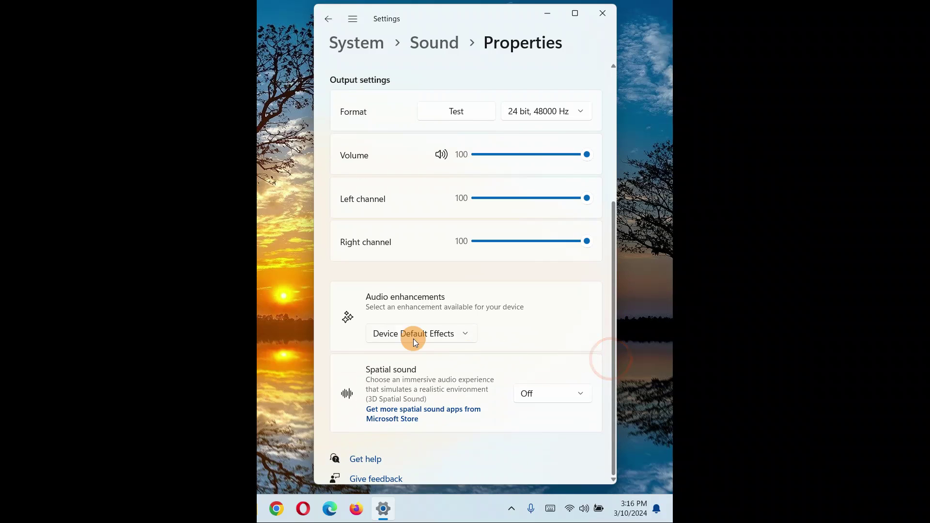
Set Audio enhancements back to Device Default Effects after briefly turning them off.
click(464, 334)
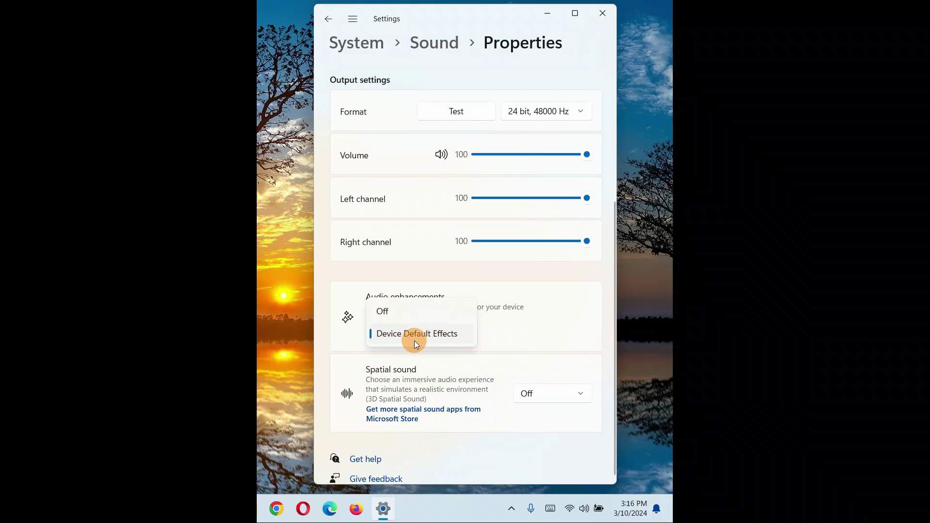
click(414, 341)
click(436, 340)
click(386, 308)
click(541, 326)
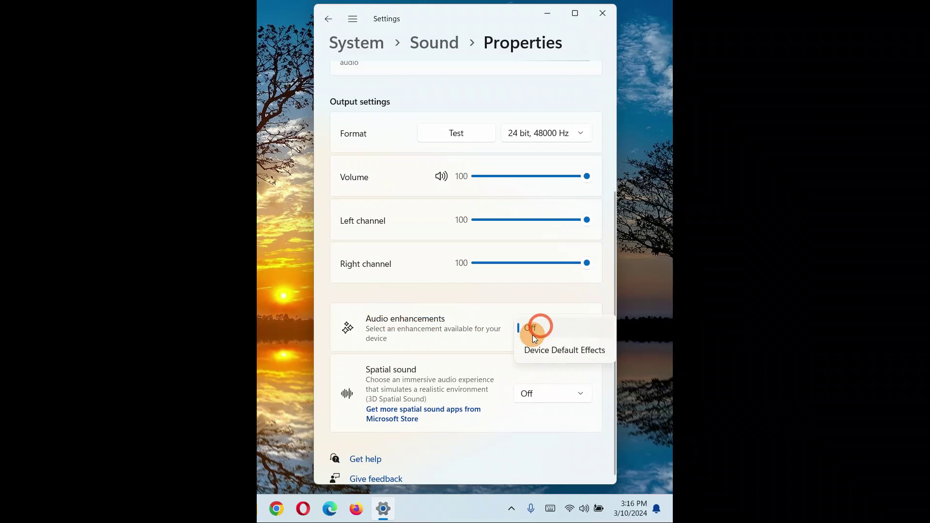
click(542, 348)
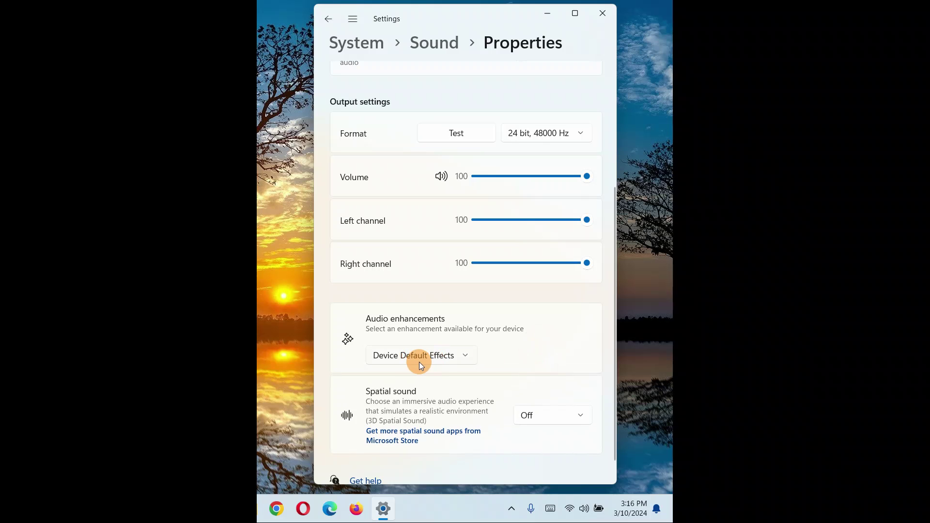
Open the Speakers/Headphones Properties dialog from the classic Sound panel.
click(325, 20)
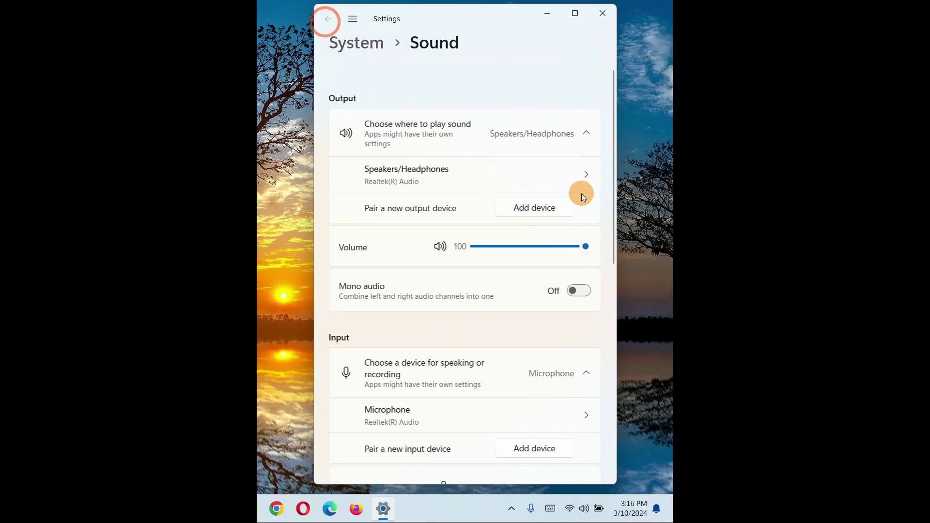
drag(612, 168, 619, 318)
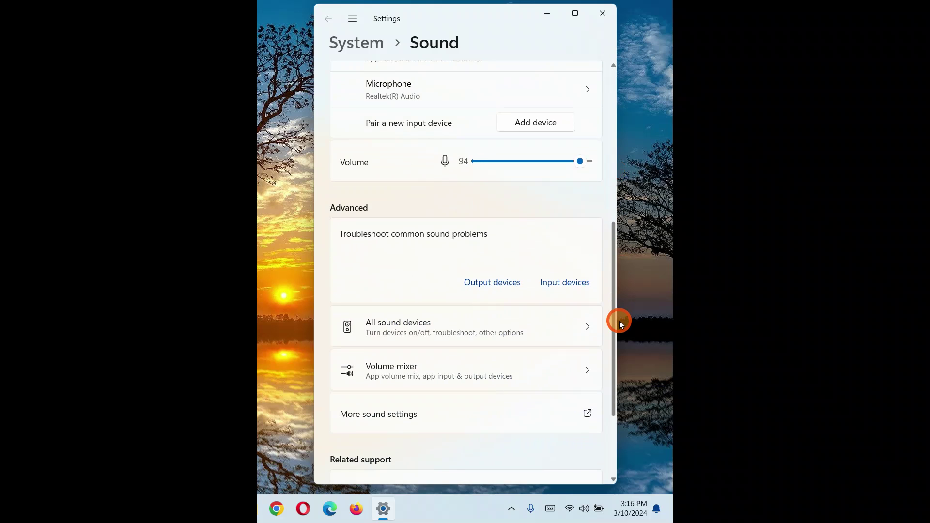
click(587, 413)
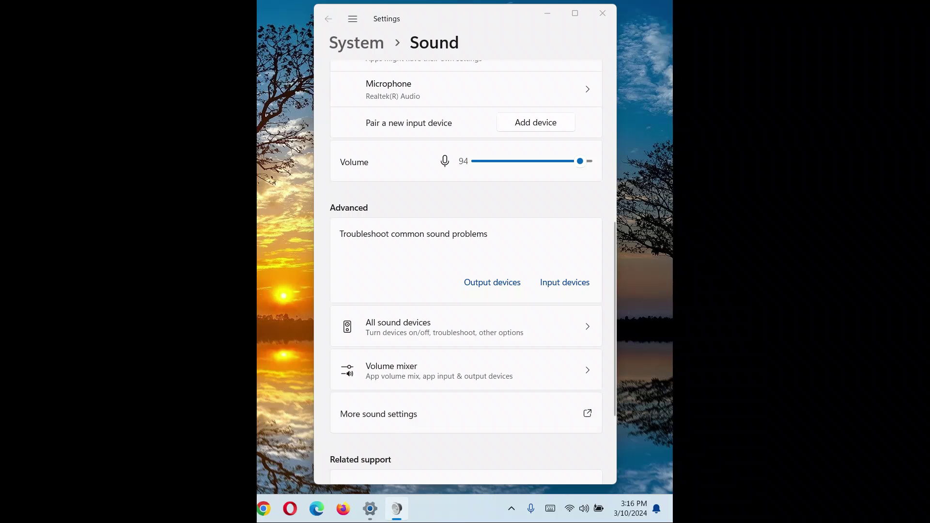
drag(377, 127, 447, 70)
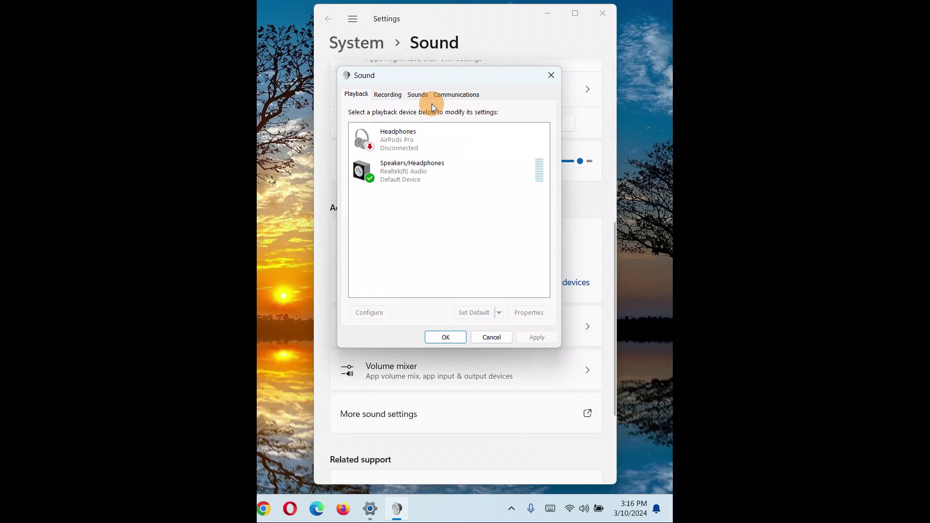
click(404, 168)
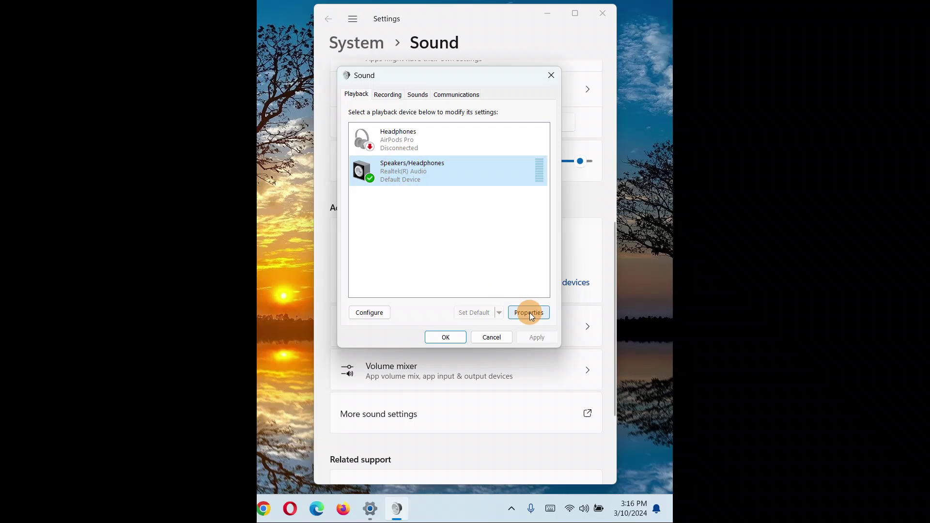
click(531, 316)
drag(469, 119, 482, 100)
On the Advanced tab, keep 24 bit, 48000 Hz as default format and play a test tone.
click(432, 115)
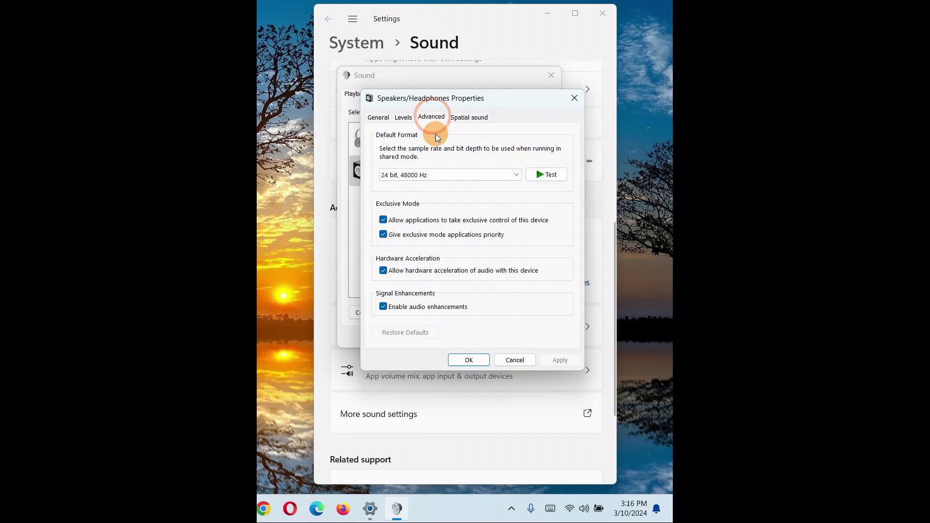
click(438, 174)
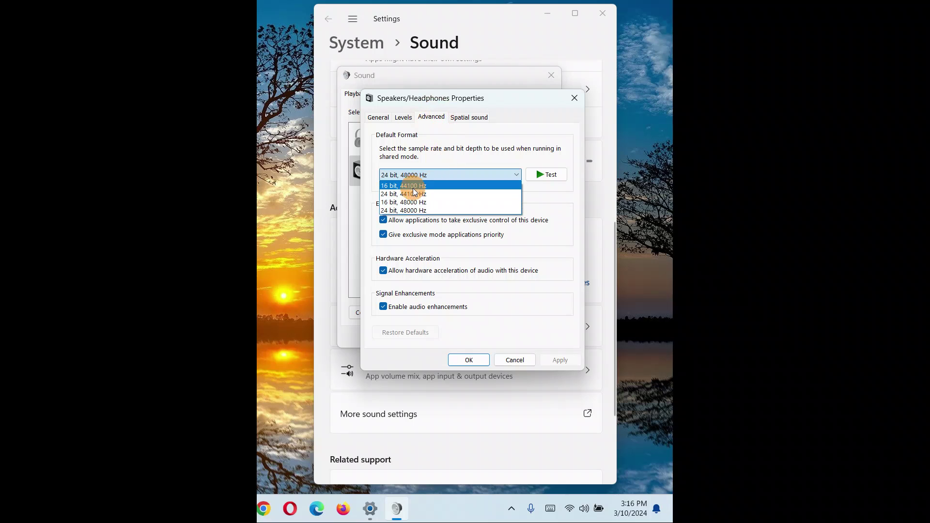
click(410, 211)
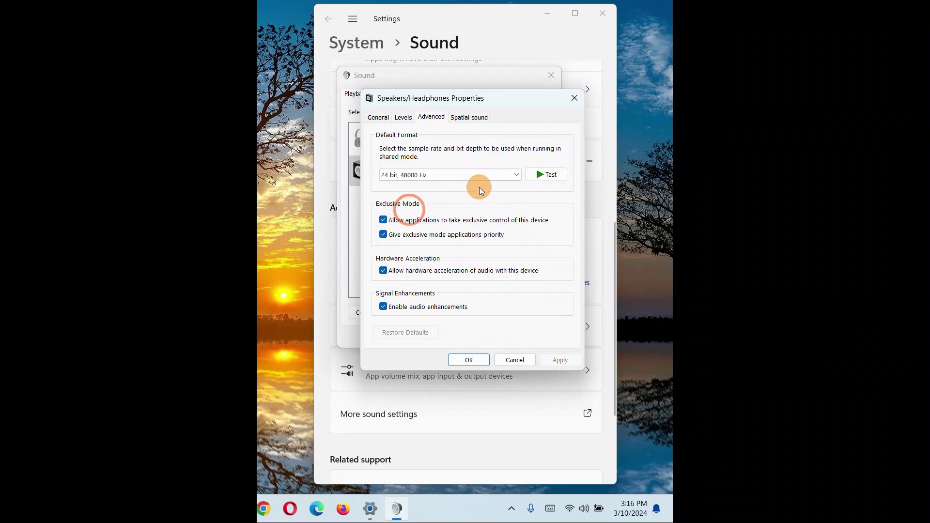
drag(511, 97, 523, 245)
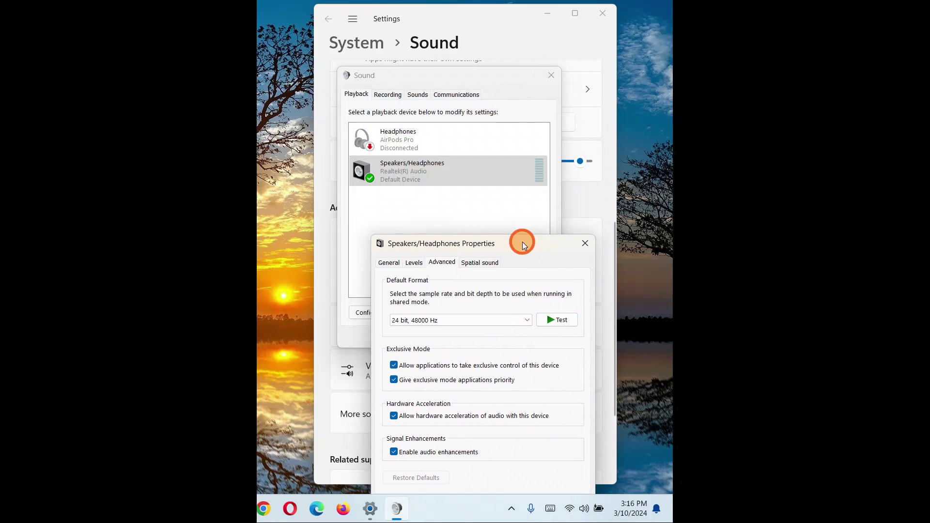
click(555, 320)
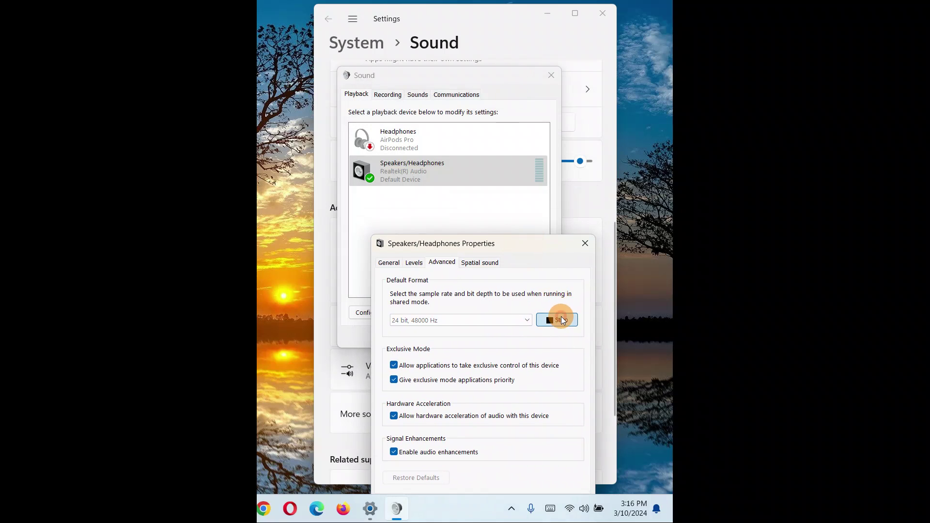
click(513, 320)
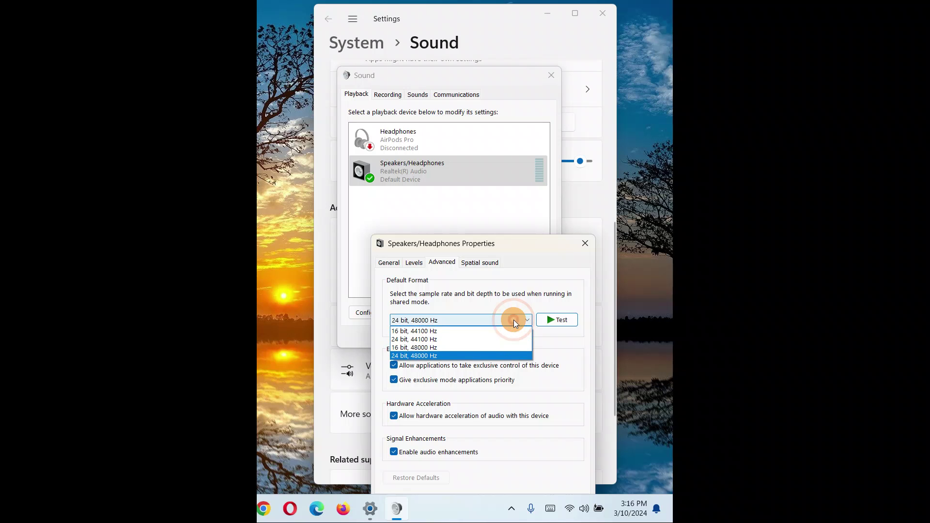
click(428, 360)
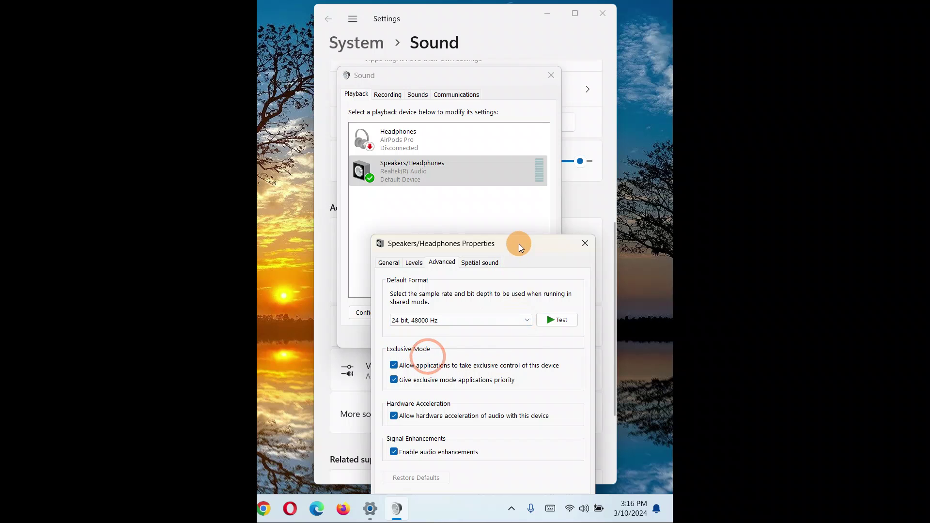
drag(519, 243, 510, 170)
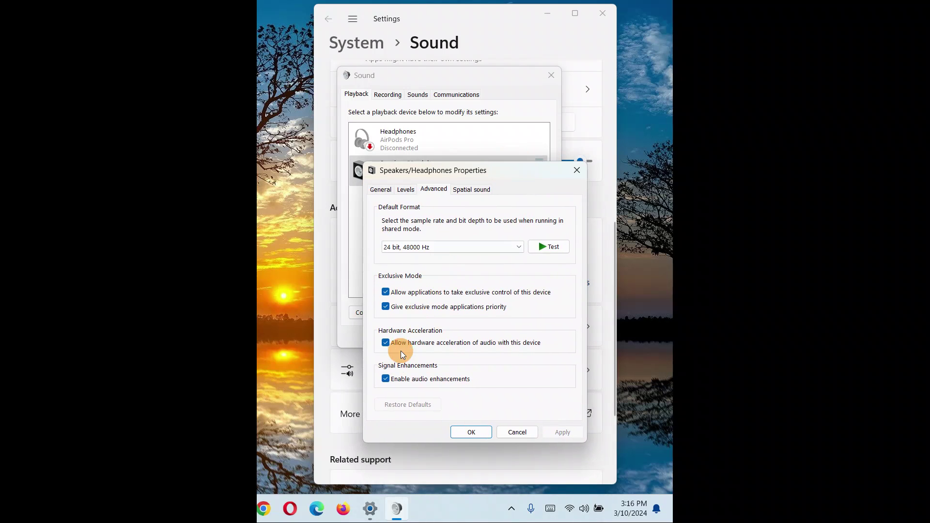
Confirm the speaker properties with OK, then close the Sound panel and Settings.
click(472, 431)
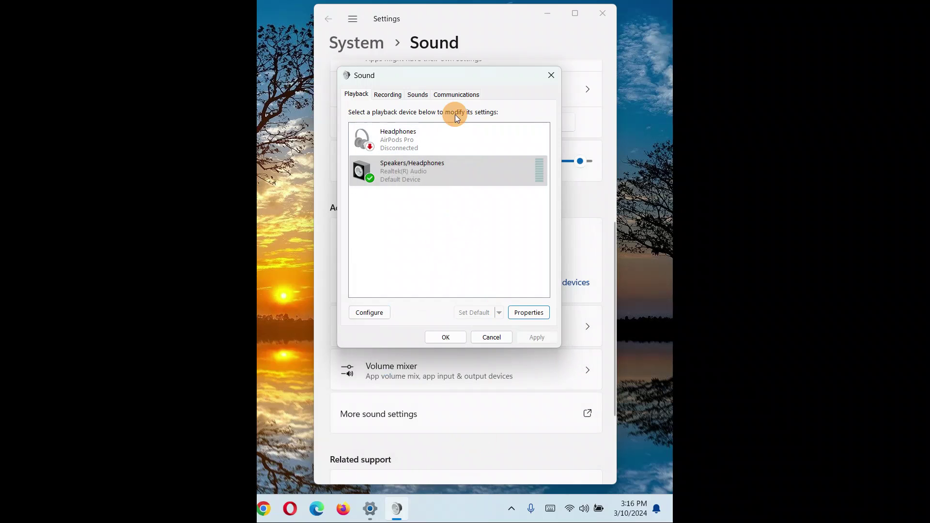
drag(432, 79, 460, 96)
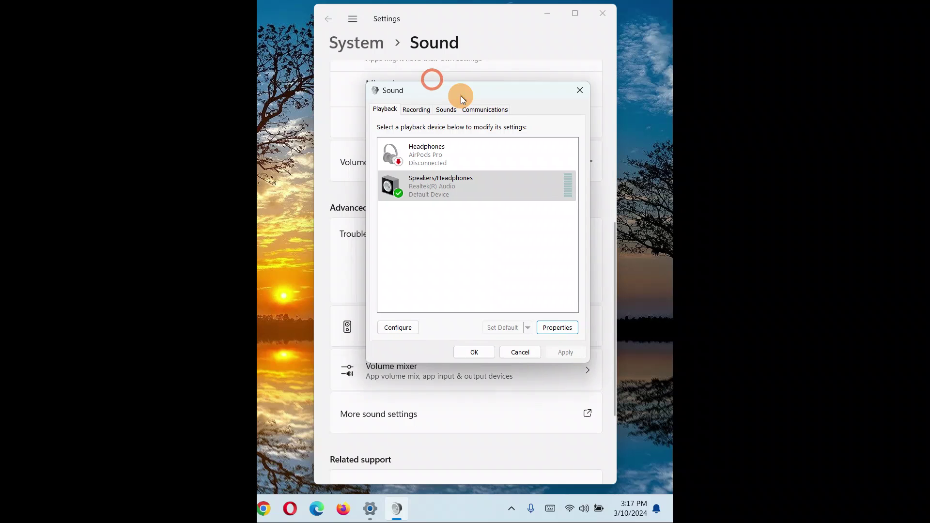
click(580, 92)
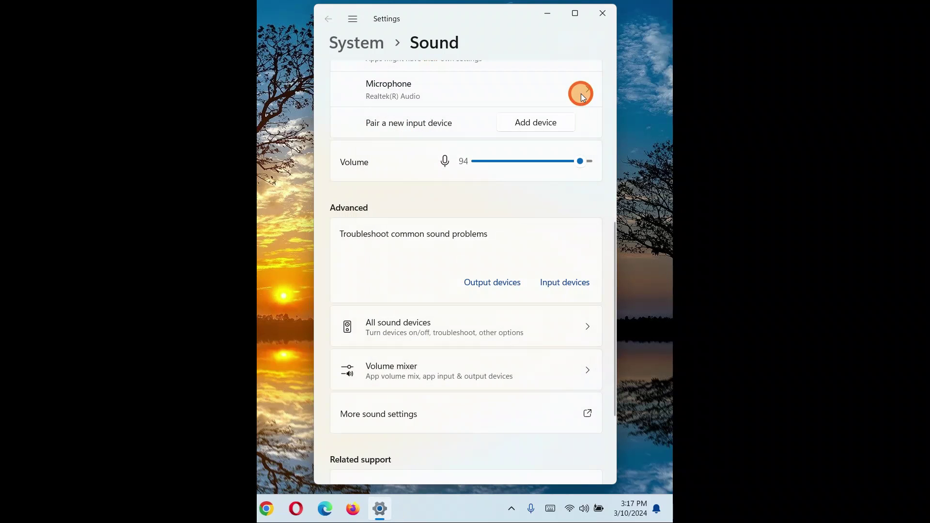
click(603, 16)
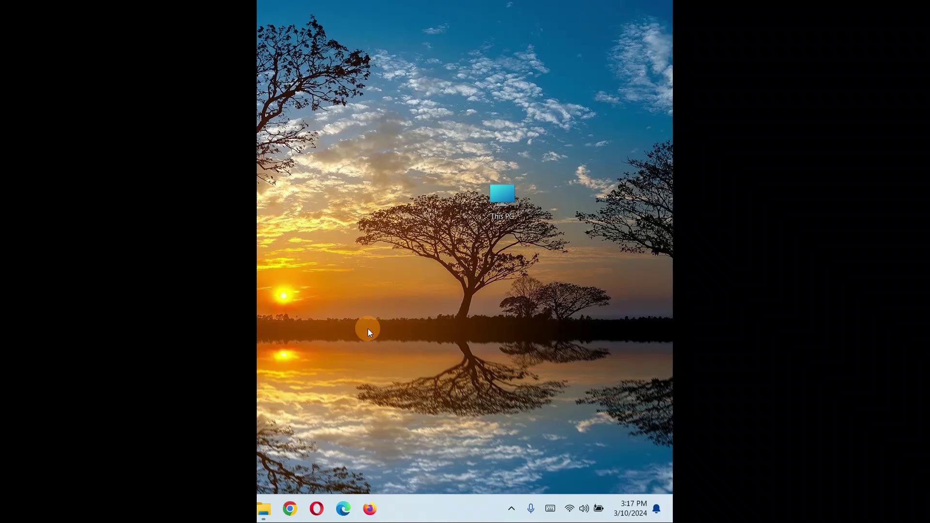